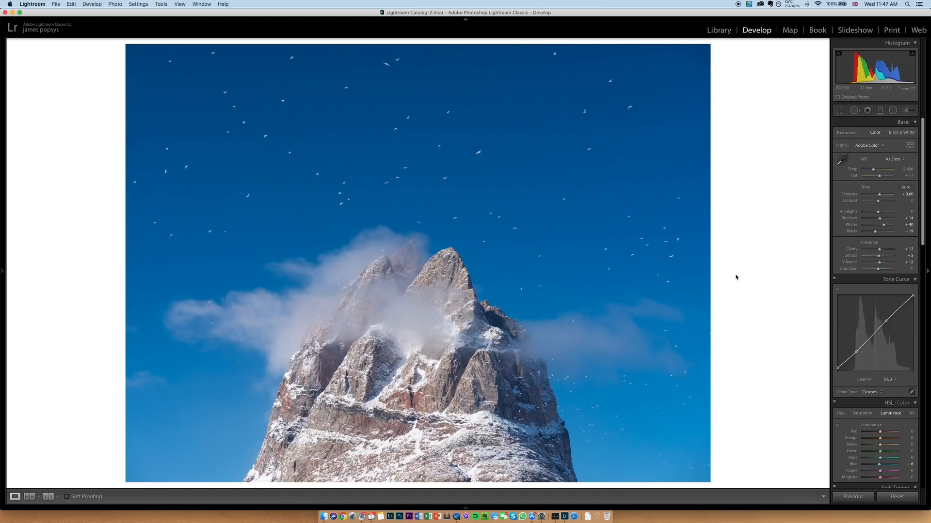
Step: Compare the photo with its unedited version and review its Basic, Tone Curve and HSL luminance adjustments
{"action": "key", "text": "backslash"}
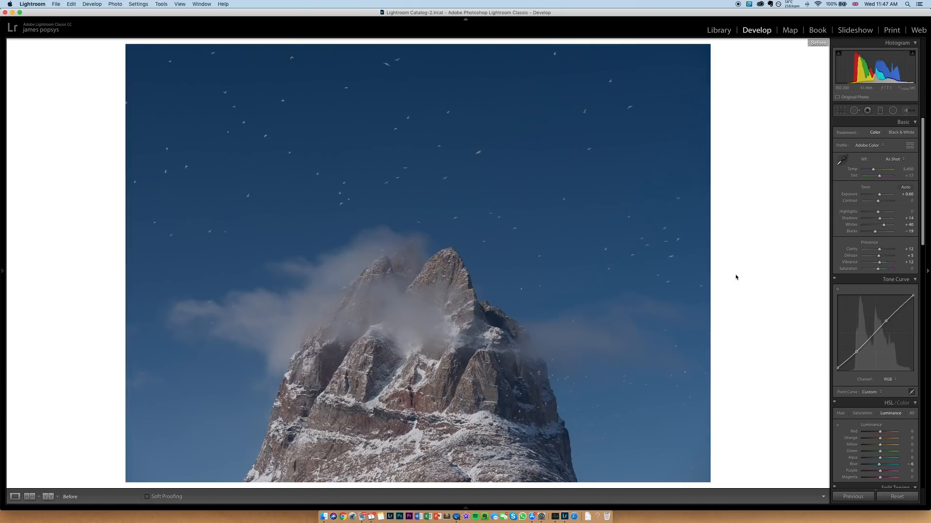
{"action": "key", "text": "backslash"}
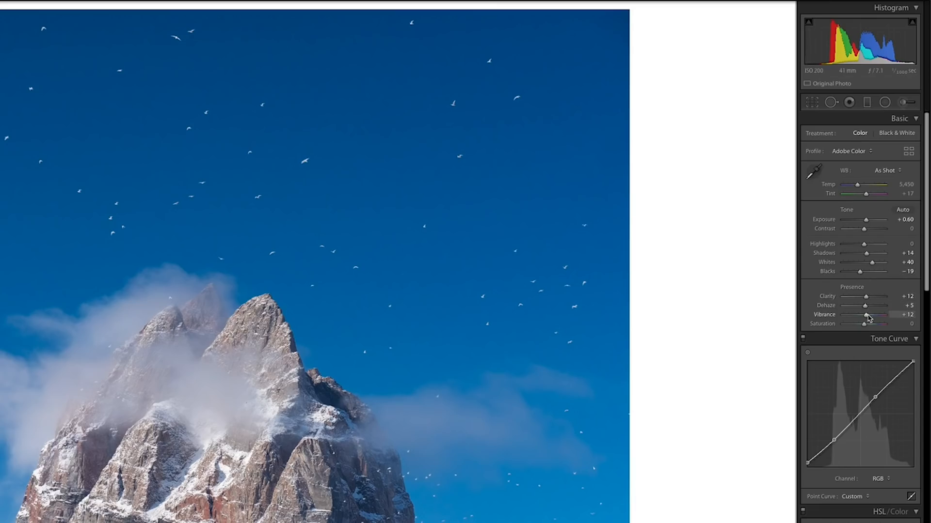
{"action": "scroll", "coordinate": [867, 317], "scroll_direction": "down", "scroll_amount": 3}
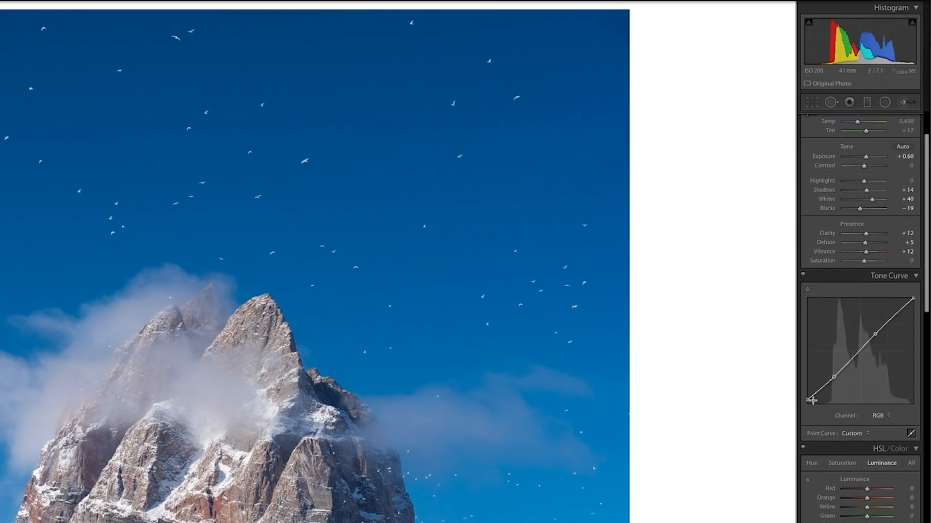
{"action": "scroll", "coordinate": [861, 369], "scroll_direction": "down", "scroll_amount": 6}
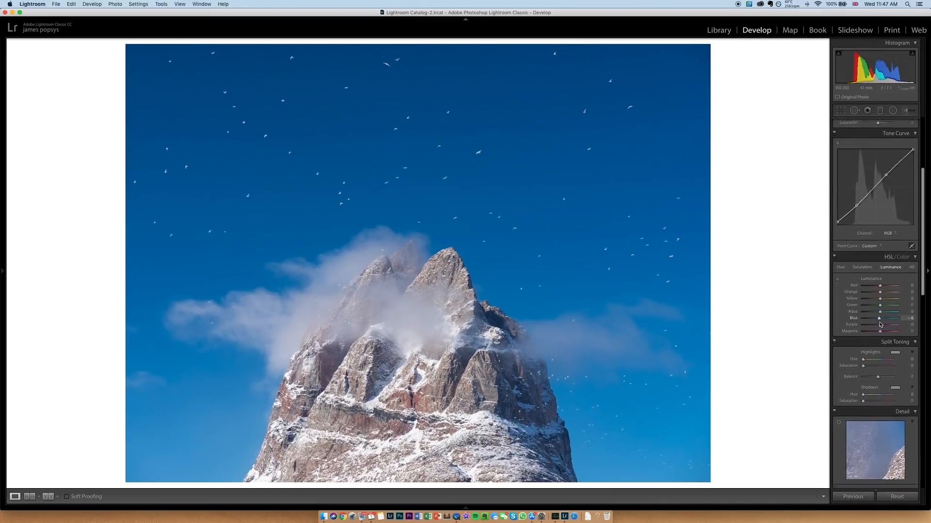
{"action": "scroll", "coordinate": [866, 383], "scroll_direction": "up", "scroll_amount": 5}
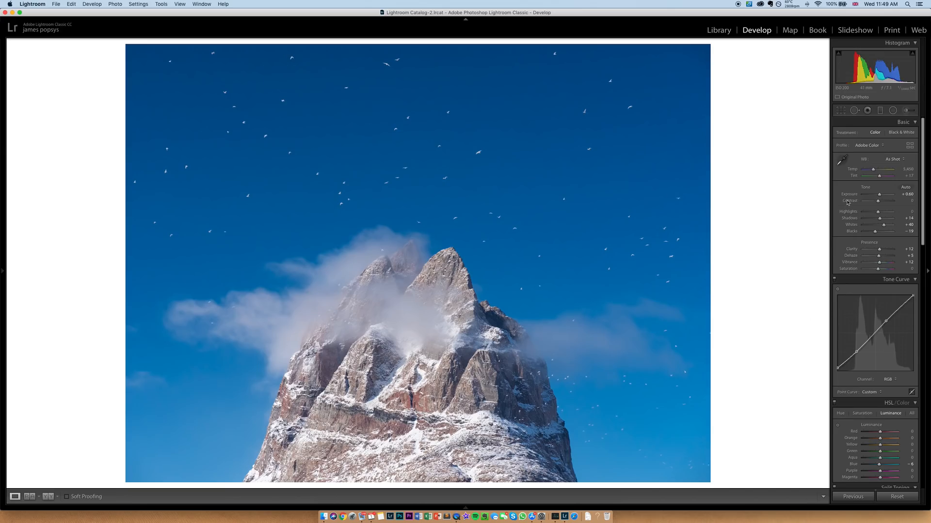
Step: Draw a graduated filter down the sky, from just below the photo's upper edge to the middle of the mountain
{"action": "left_click", "coordinate": [880, 110]}
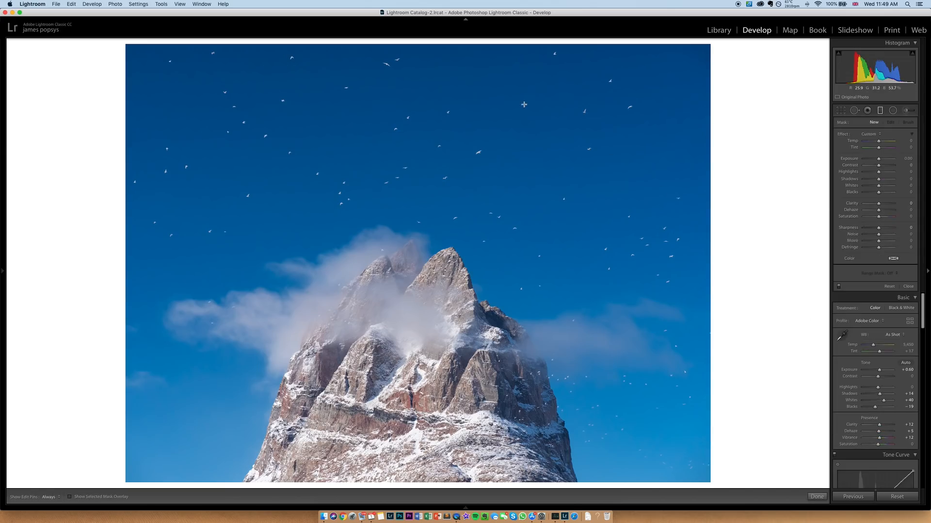
{"action": "left_click_drag", "start_coordinate": [406, 51], "coordinate": [405, 402]}
Step: Try a strongly lowered exposure and a heavily raised clarity on the sky's graduated filter, reverting each
{"action": "left_click_drag", "start_coordinate": [878, 159], "coordinate": [872, 160]}
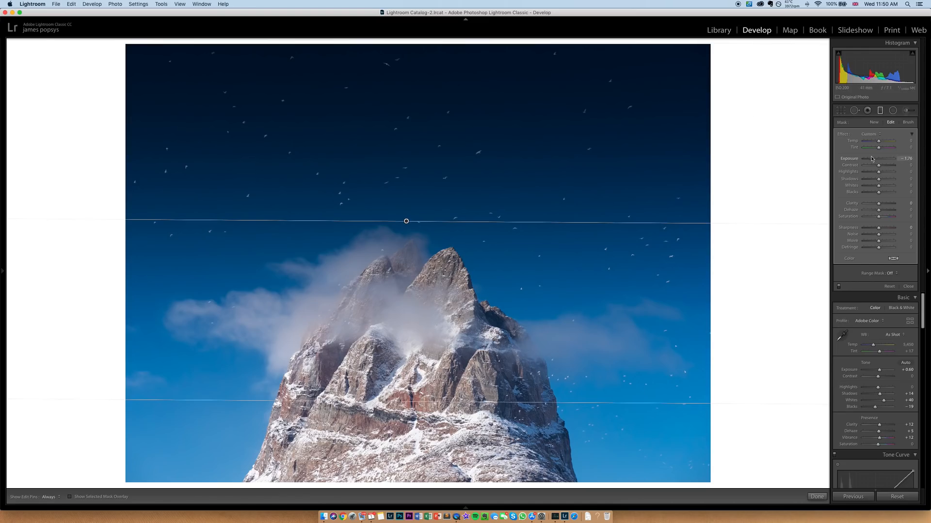
{"action": "left_click_drag", "start_coordinate": [872, 159], "coordinate": [879, 160]}
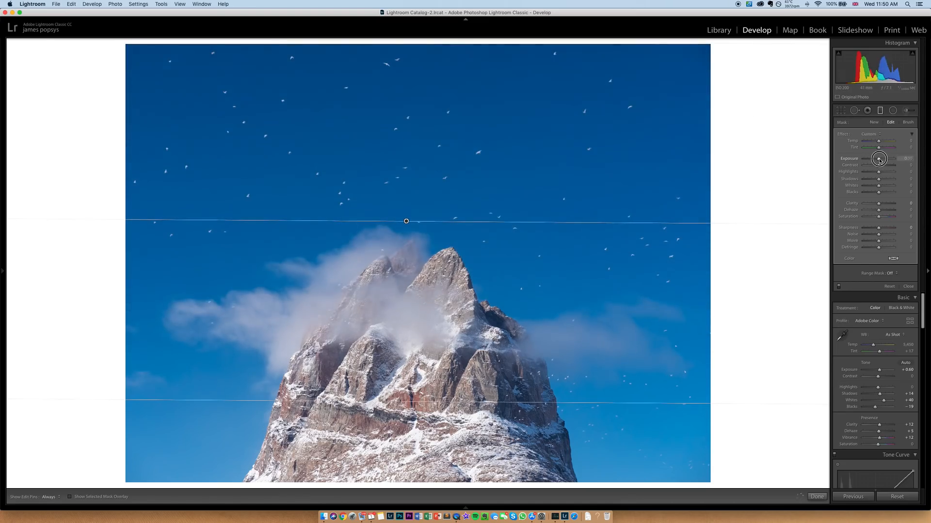
{"action": "left_click_drag", "start_coordinate": [881, 206], "coordinate": [892, 207]}
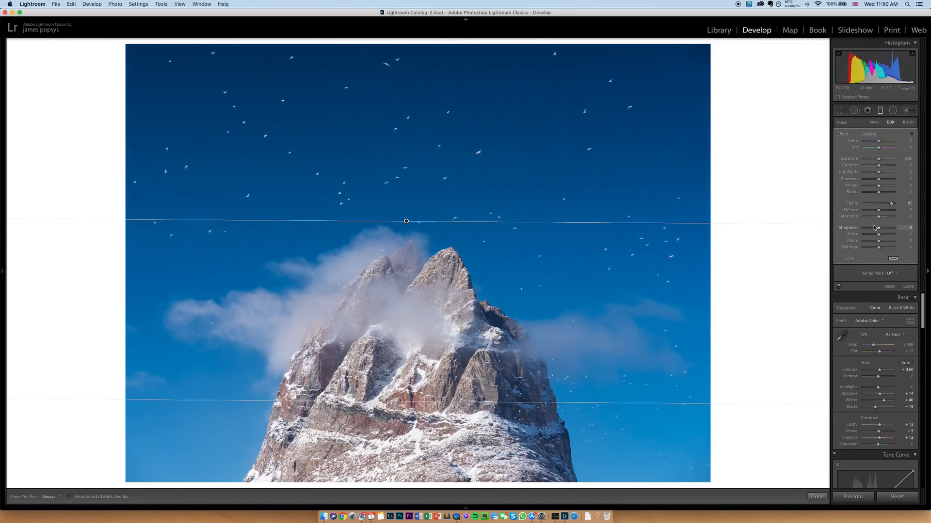
{"action": "key", "text": "super+z"}
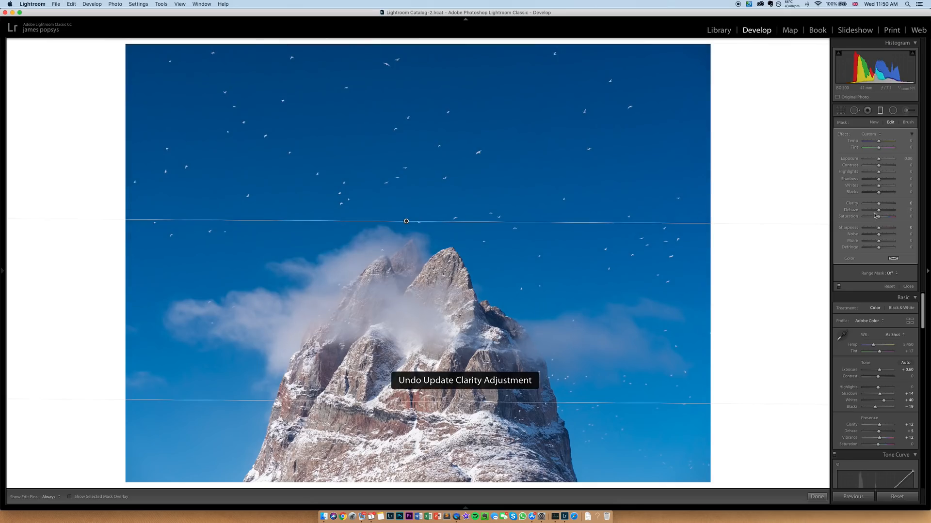
Step: Try Dehaze at 61 and a strong contrast increase on the sky's graduated filter, undoing each
{"action": "left_click_drag", "start_coordinate": [879, 211], "coordinate": [888, 212]}
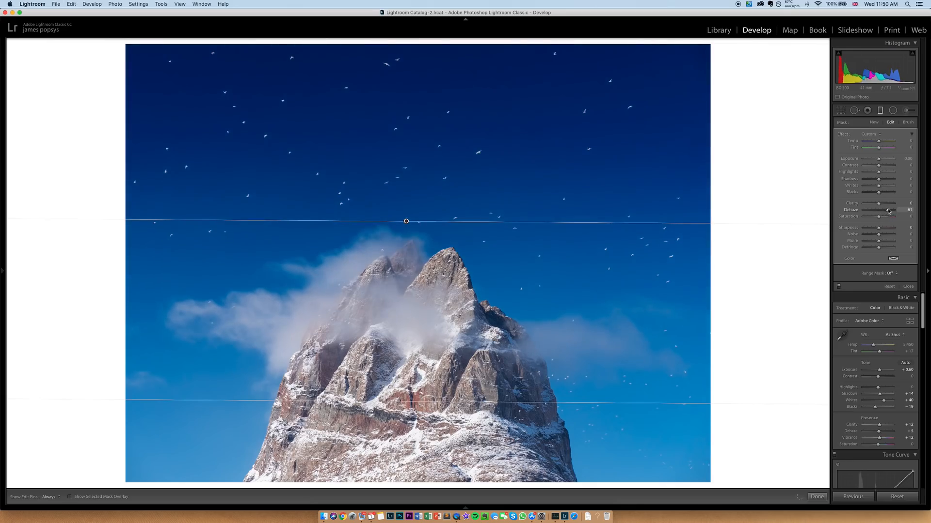
{"action": "key", "text": "super+z"}
{"action": "left_click_drag", "start_coordinate": [878, 165], "coordinate": [892, 165]}
{"action": "key", "text": "super+z"}
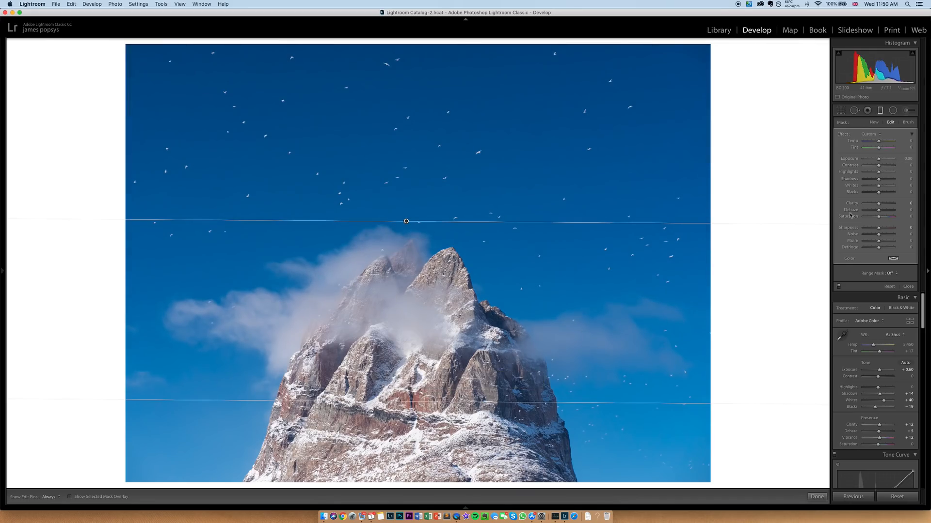
Step: Try shadows at -100 on the sky's graduated filter and undo the adjustment
{"action": "left_click_drag", "start_coordinate": [878, 178], "coordinate": [851, 180]}
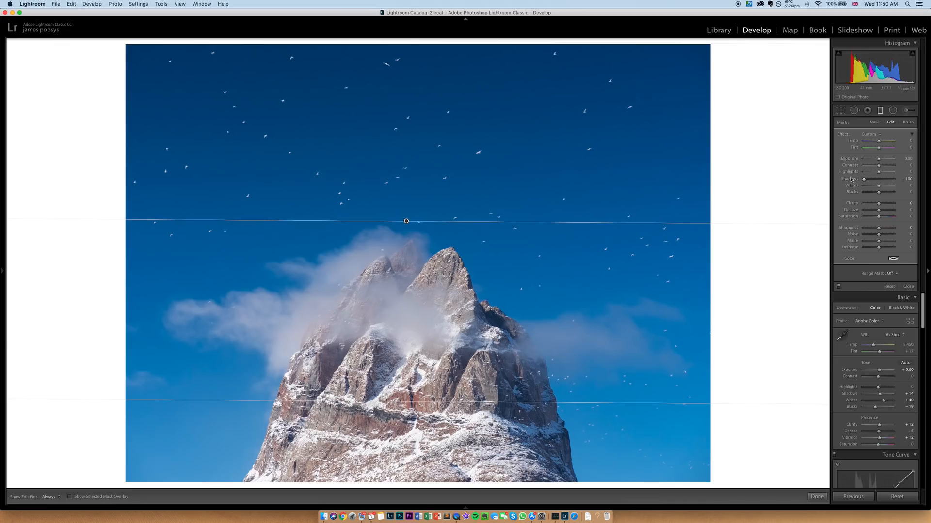
{"action": "key", "text": "super+z"}
{"action": "left_click", "coordinate": [908, 179]}
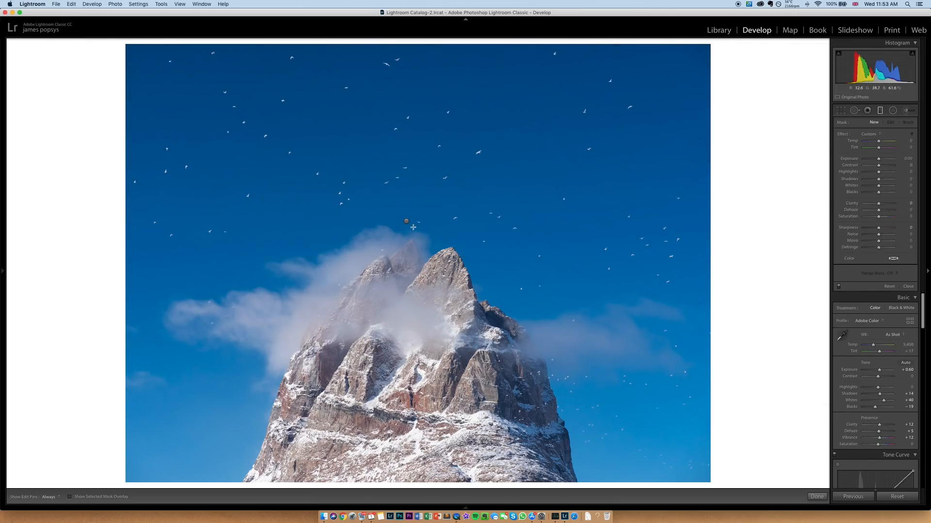
Step: Lower the exposure of the existing sky graduated filter to about -1 and give it a Luminance range mask
{"action": "left_click", "coordinate": [406, 221]}
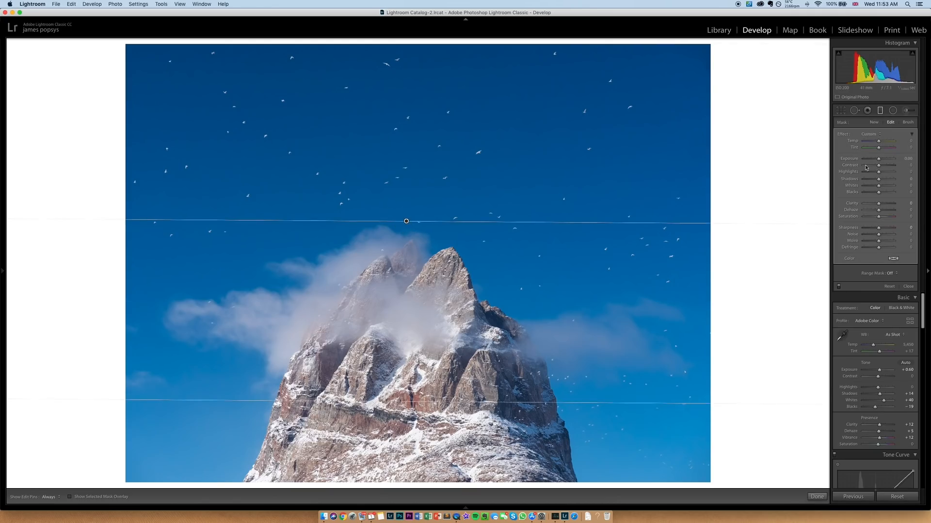
{"action": "left_click_drag", "start_coordinate": [878, 159], "coordinate": [874, 160]}
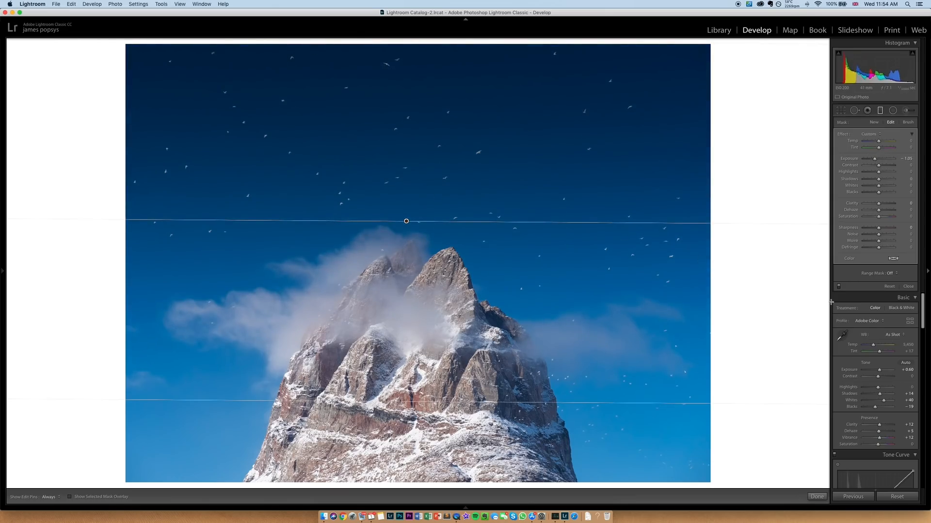
{"action": "left_click", "coordinate": [897, 274]}
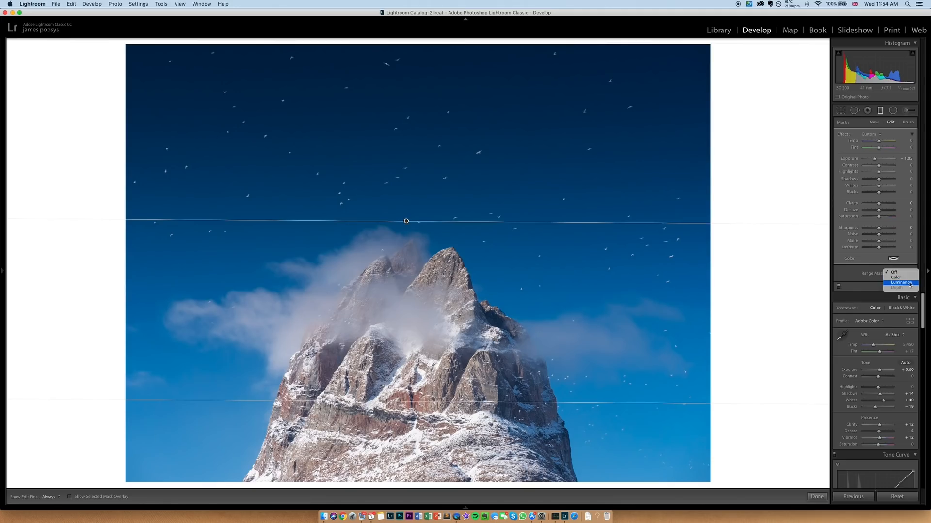
{"action": "left_click", "coordinate": [910, 284]}
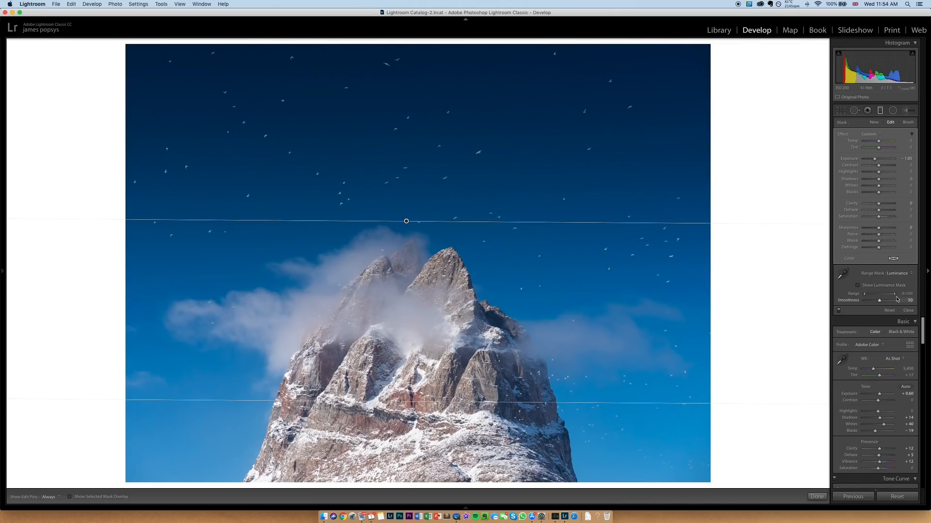
Step: Limit the filter's luminance range to 0/61 to exclude the bright birds, checking it with the luminance mask overlay
{"action": "left_click", "coordinate": [858, 287]}
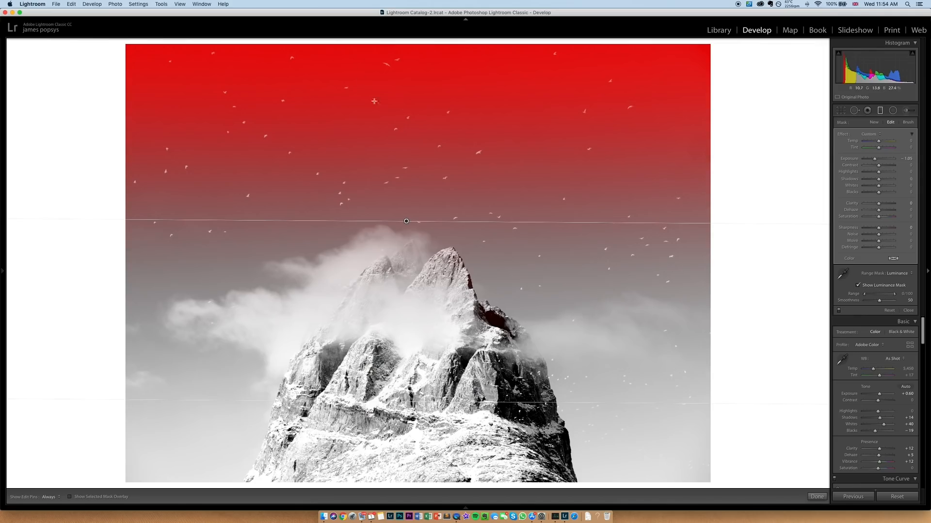
{"action": "left_click_drag", "start_coordinate": [895, 296], "coordinate": [883, 295]}
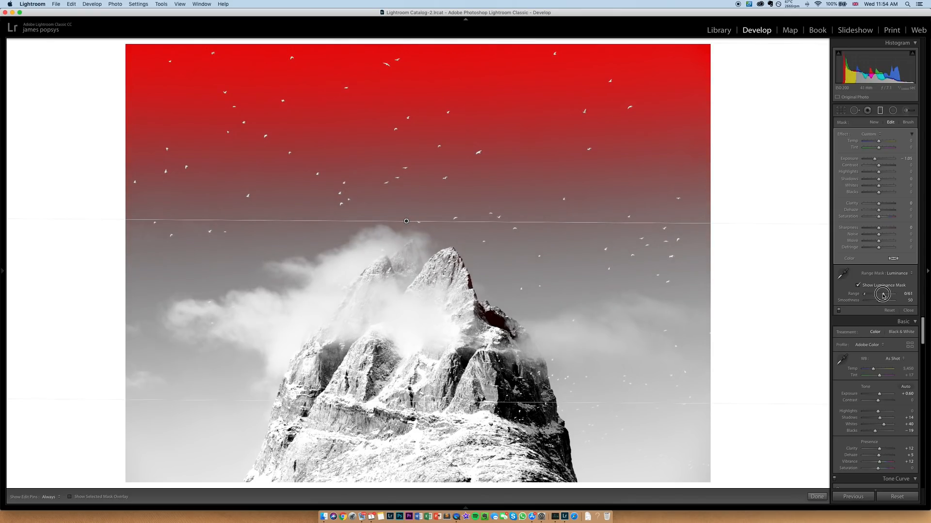
{"action": "left_click_drag", "start_coordinate": [883, 294], "coordinate": [882, 294]}
{"action": "left_click", "coordinate": [858, 286]}
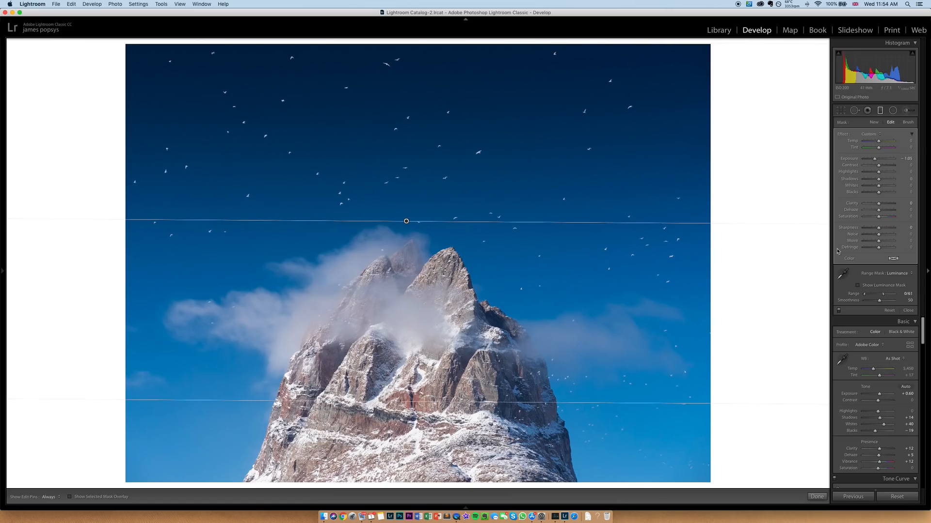
Step: Try a Color range mask on the graduated filter, sampling the dark blue of the upper sky
{"action": "left_click", "coordinate": [900, 273]}
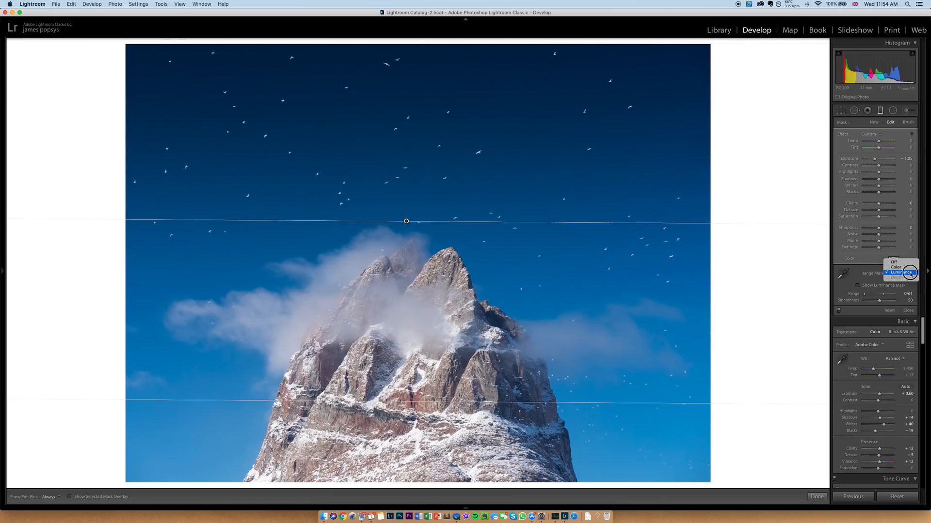
{"action": "left_click", "coordinate": [900, 268]}
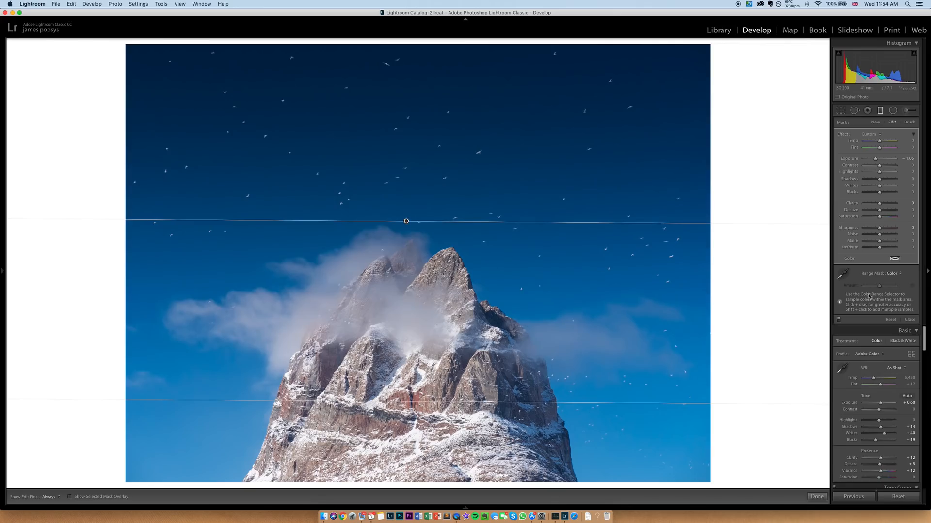
{"action": "left_click", "coordinate": [844, 274]}
{"action": "left_click", "coordinate": [390, 101]}
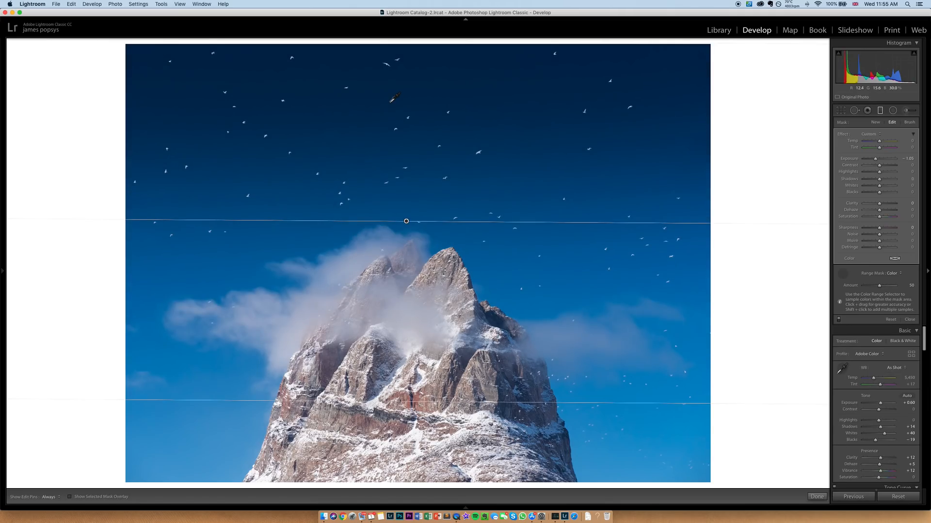
Step: Turn the filter's range mask off for comparison and set it back to Luminance
{"action": "left_click", "coordinate": [895, 273]}
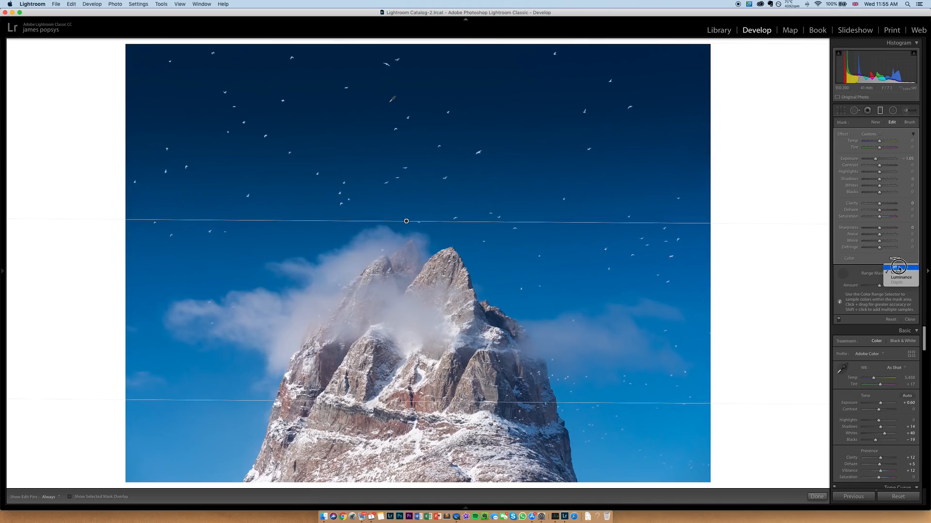
{"action": "left_click", "coordinate": [898, 266]}
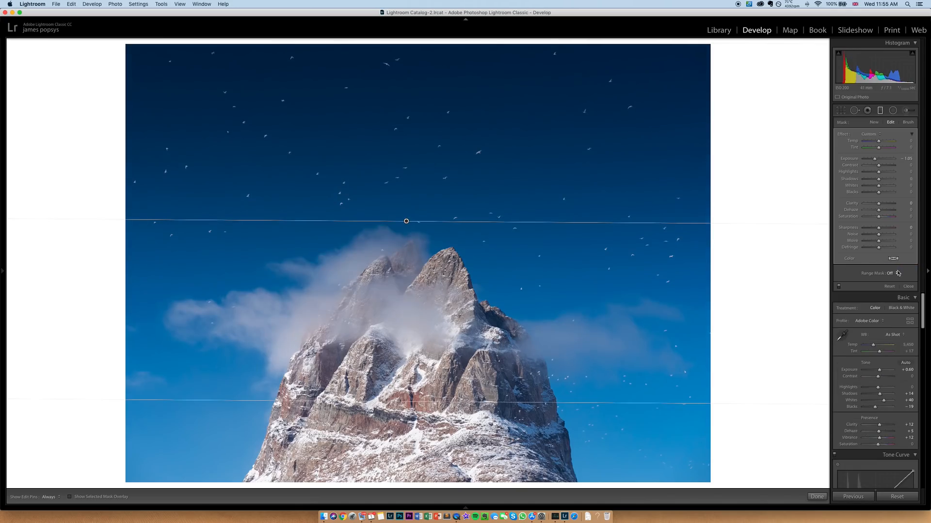
{"action": "left_click", "coordinate": [898, 274]}
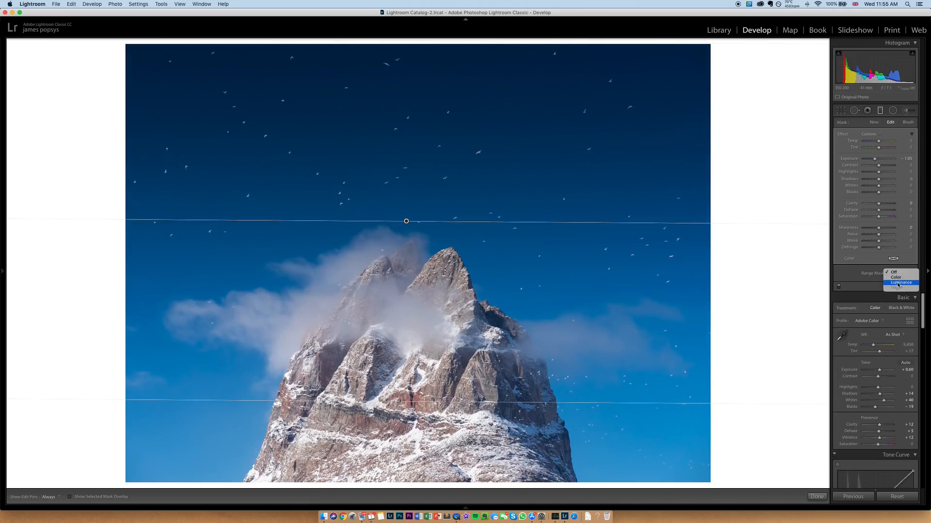
{"action": "left_click", "coordinate": [897, 283]}
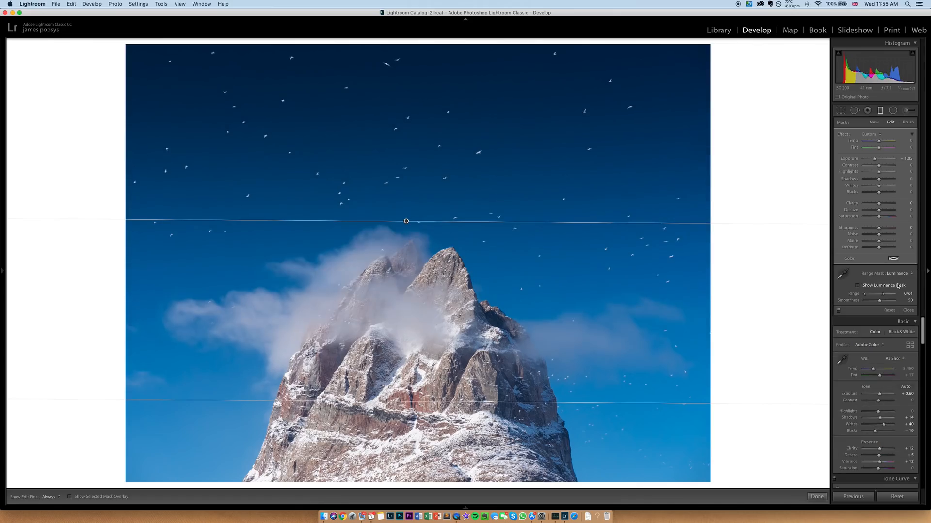